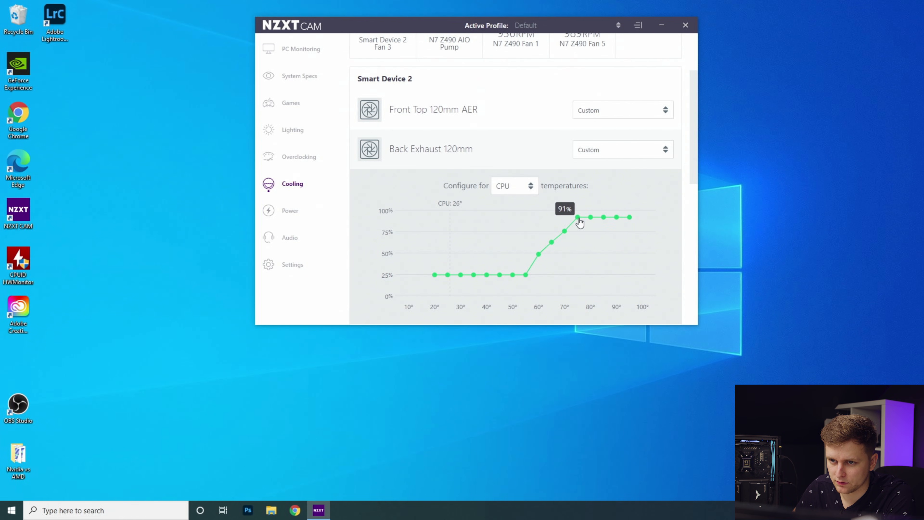
Step: Switch the AIO Pump to a custom curve, raising its 50° point to about 56% and its 60° point to about 90%
scroll(529, 277, down, 5)
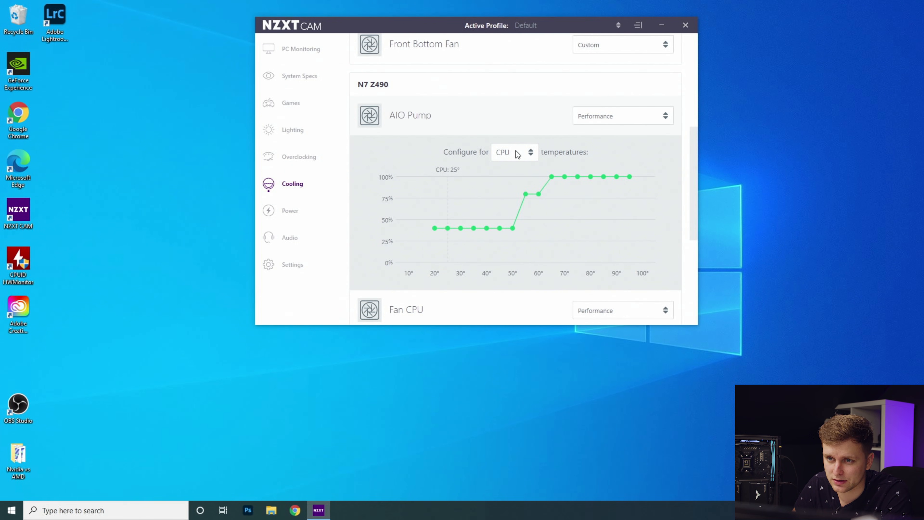
click(604, 116)
click(538, 120)
click(542, 122)
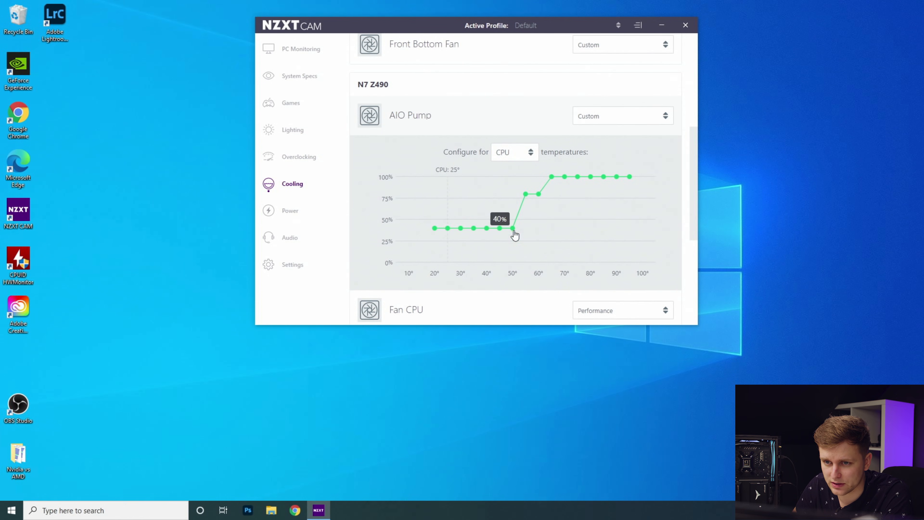
drag(512, 230, 515, 213)
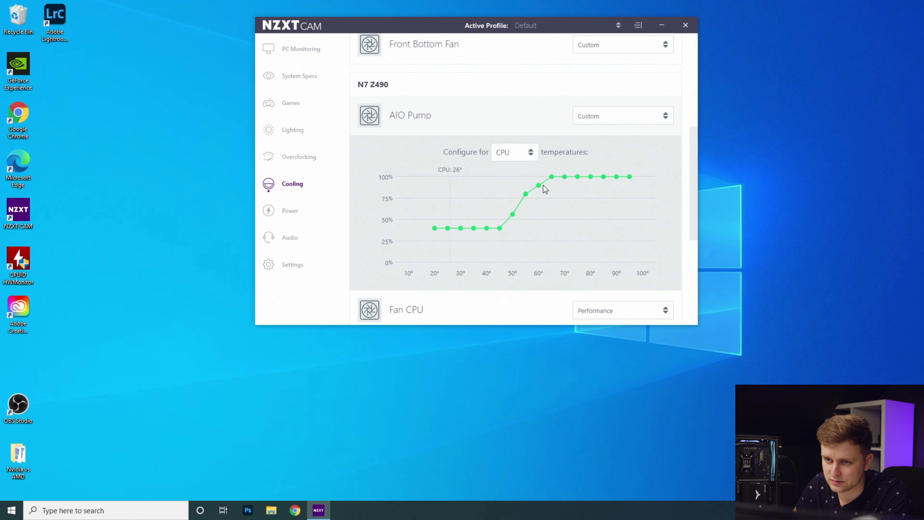
click(473, 117)
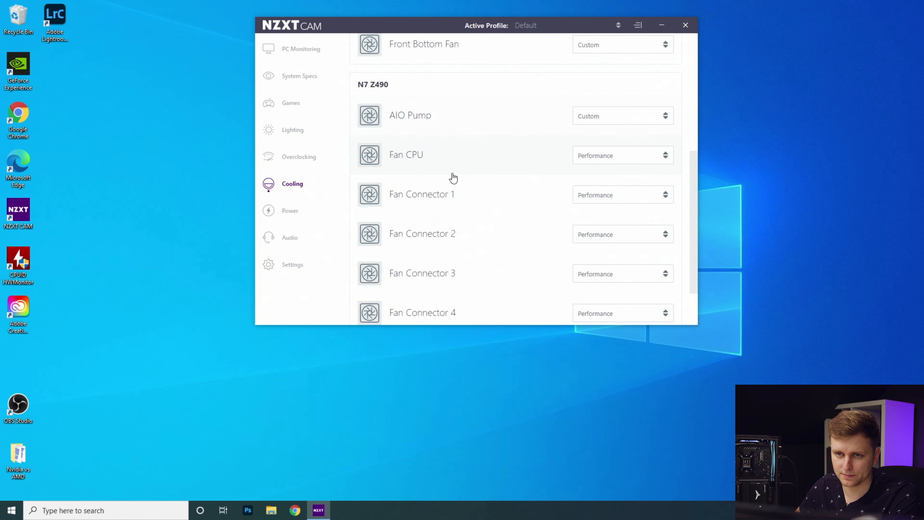
Step: Set the Fan CPU channel to the Silent cooling profile and collapse its curve
click(623, 156)
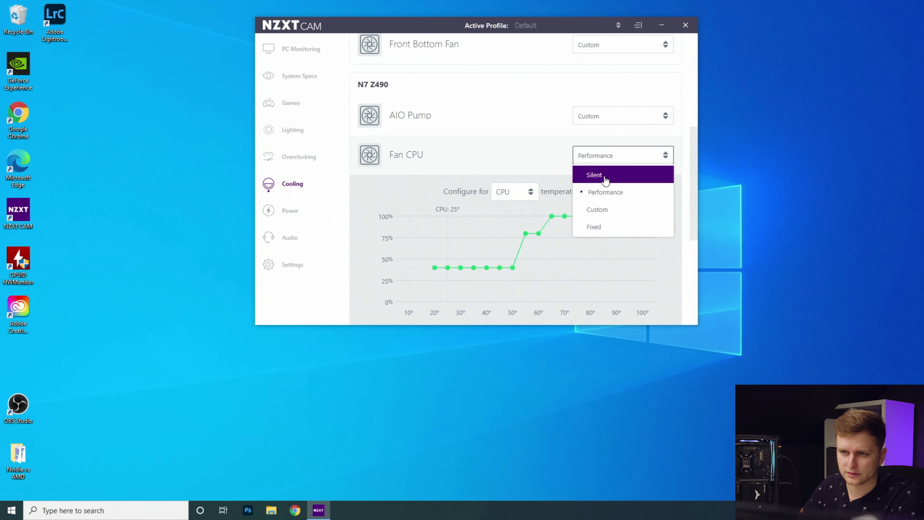
click(604, 176)
click(464, 160)
Step: Set Fan Connector 1 to a custom profile with a flat curve at about 75%
click(499, 195)
scroll(499, 196, down, 3)
click(615, 107)
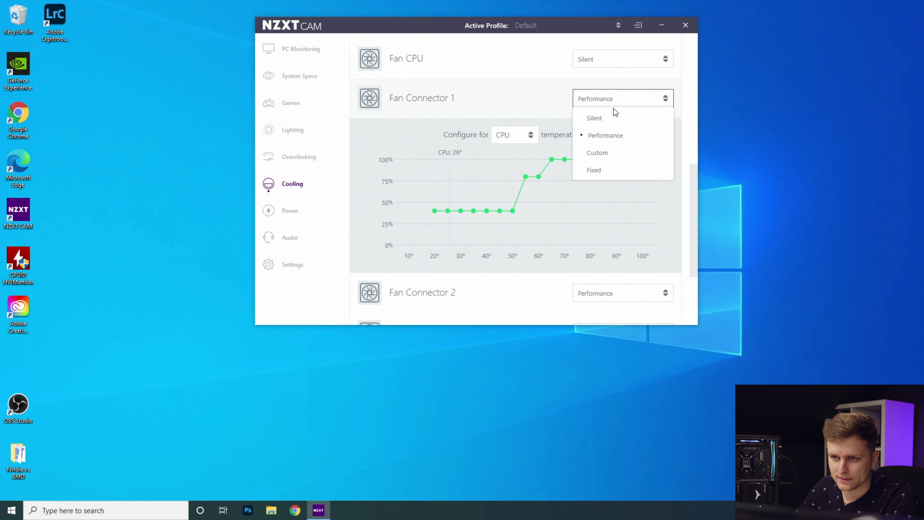
click(611, 169)
drag(612, 212, 434, 145)
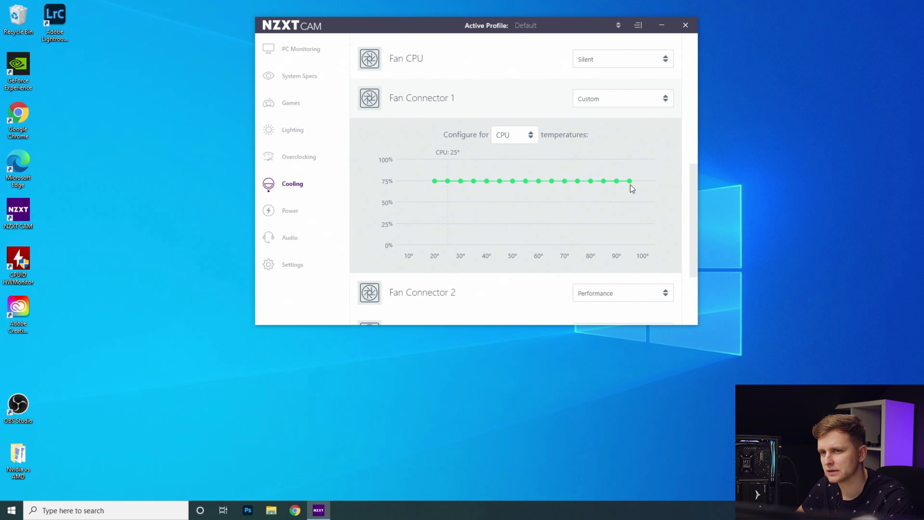
Step: Try lowering Fan Connector 1's curve points up to 30° to 51% and to about 35%
drag(461, 181, 461, 201)
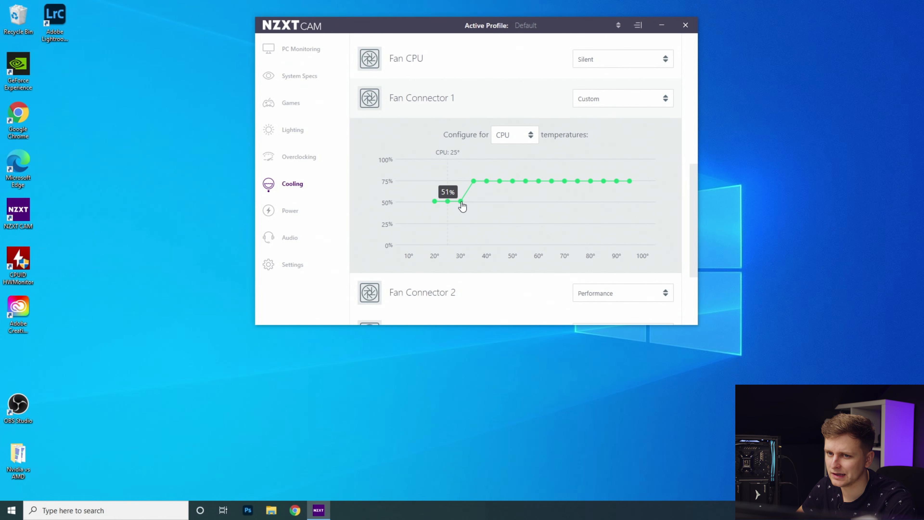
mouse_move(461, 202)
drag(462, 206, 462, 218)
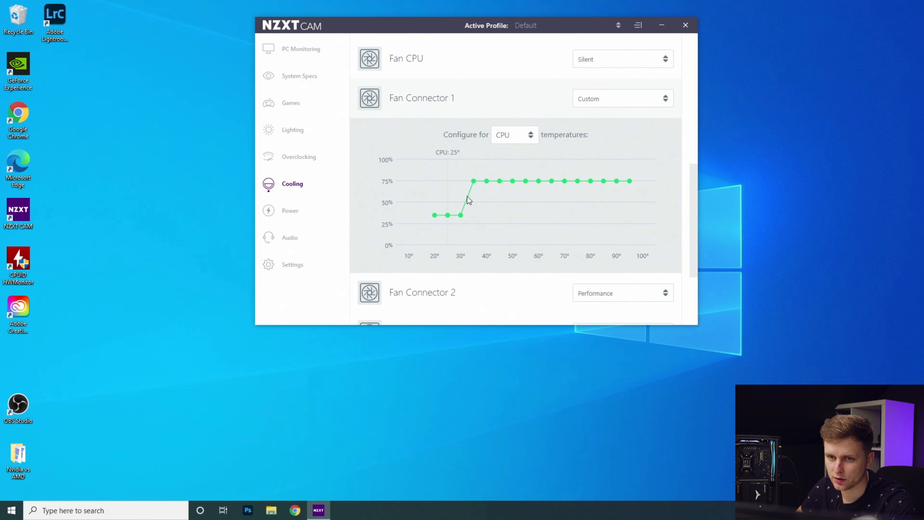
mouse_move(463, 220)
drag(463, 218, 464, 221)
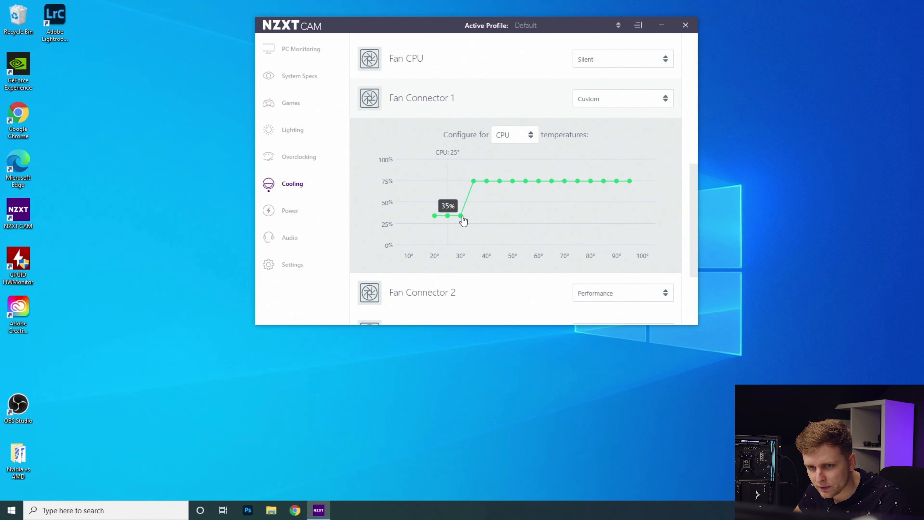
Step: Reshape Fan Connector 1's curve to about 47% up to 75°, about 75% at 85–90° and 100% at 95°, lowering the 80° point
drag(459, 219, 437, 206)
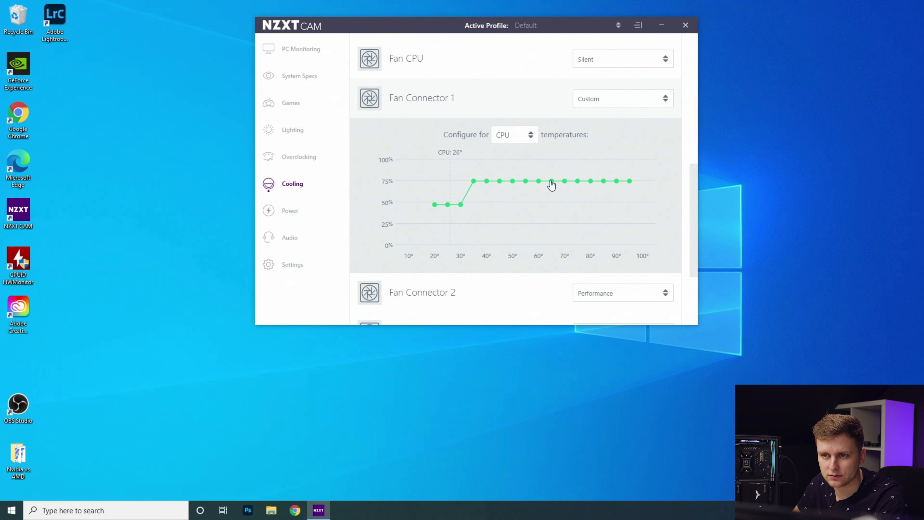
drag(631, 185, 631, 209)
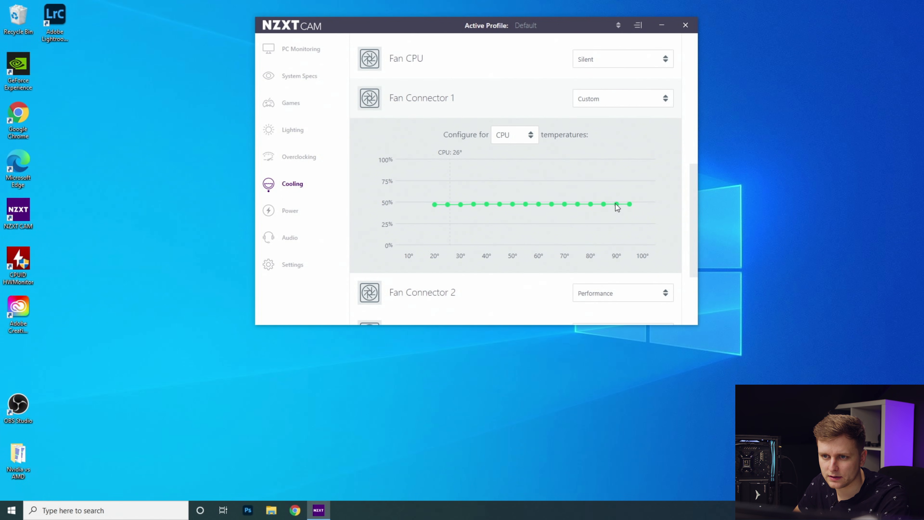
drag(590, 206, 592, 184)
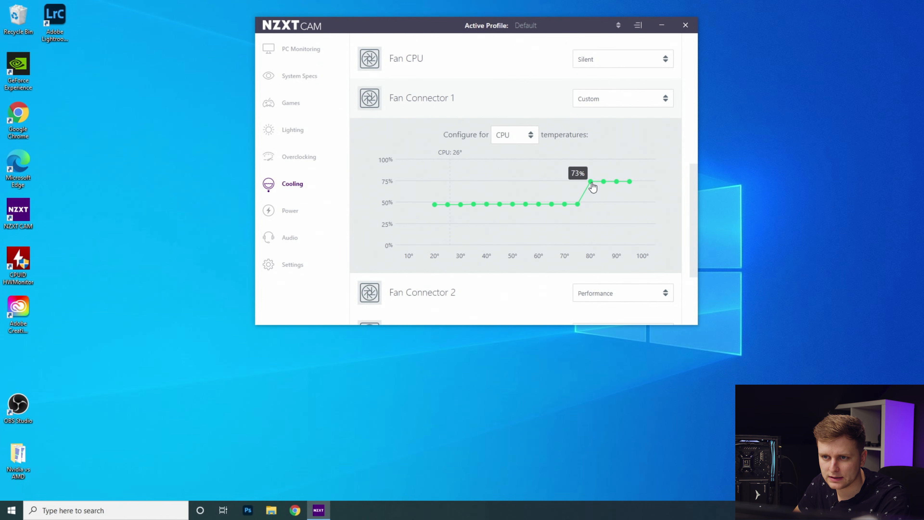
drag(616, 182, 620, 186)
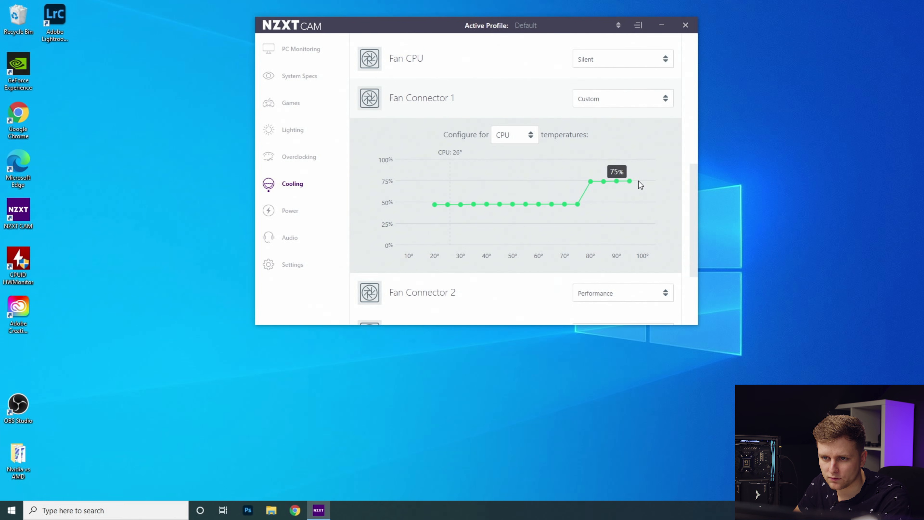
drag(630, 181, 630, 160)
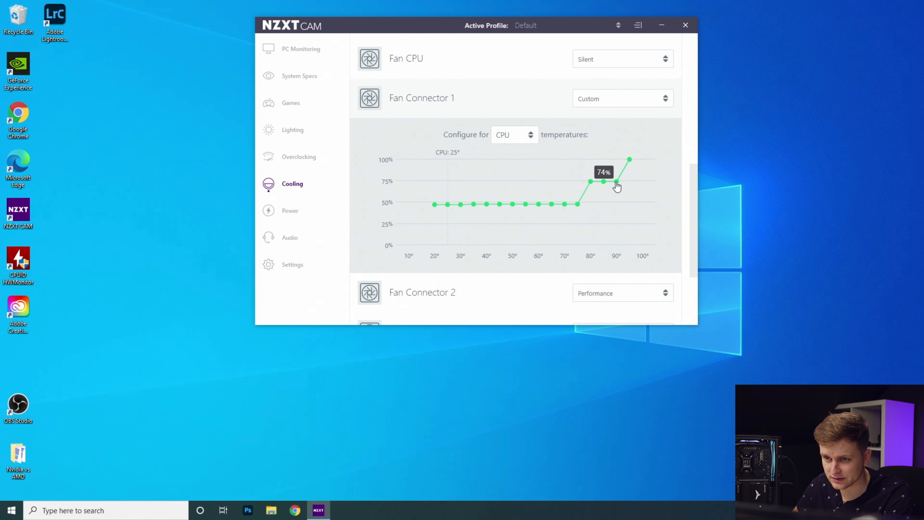
drag(592, 182, 592, 195)
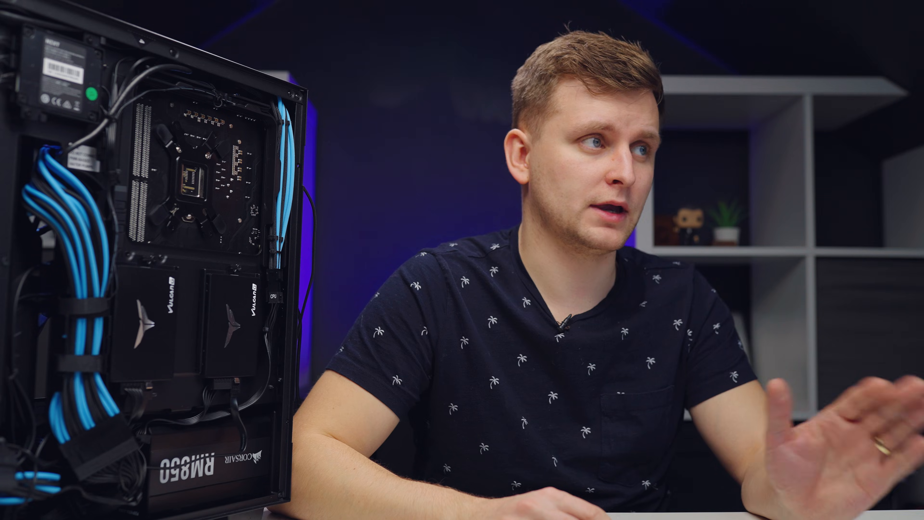
Step: Rename Fan Connector 4 as "--" and set the two unused connectors still on Performance to Silent
text(n Connector 4)
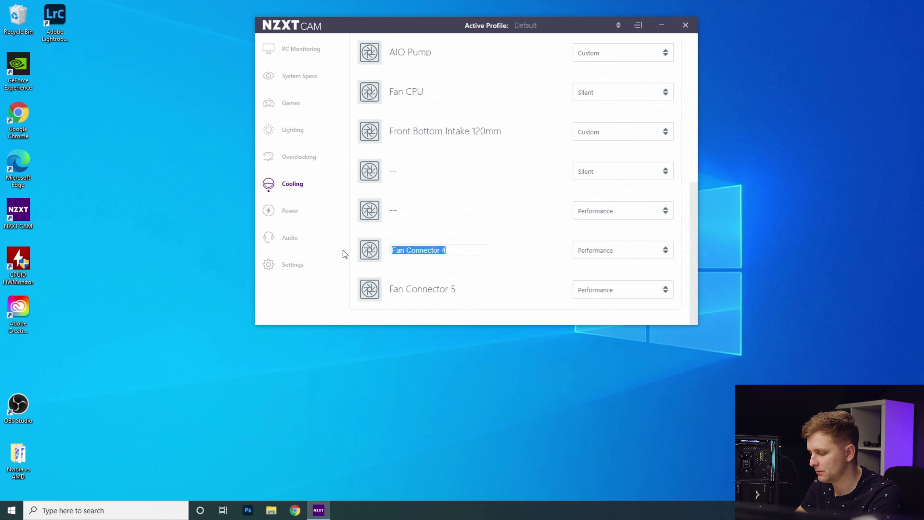
text(--)
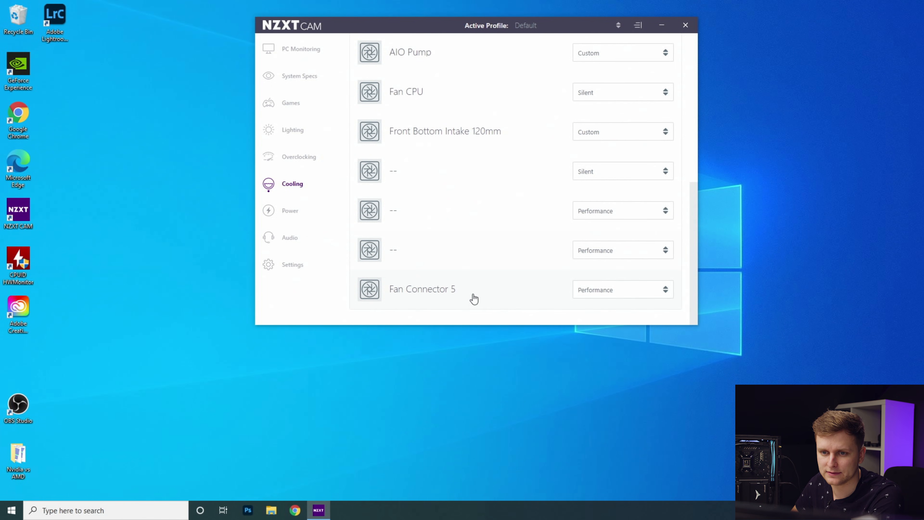
click(595, 211)
click(597, 281)
click(599, 250)
click(596, 318)
Step: Shape Fan Connector 5's custom curve from 0% at 25° through about 50% at 45–60° to about 75% from 65°, and rename it Top Fan 140mm
scroll(530, 151, up, 2)
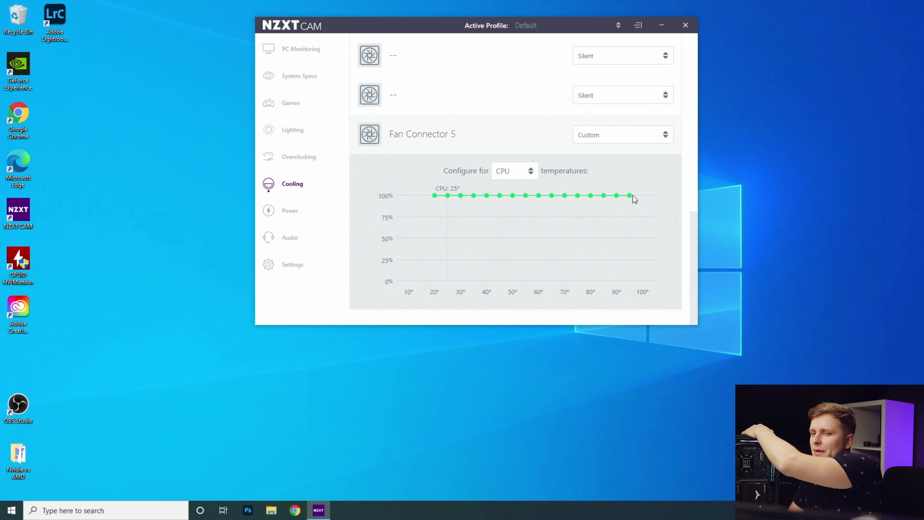
drag(630, 198, 629, 223)
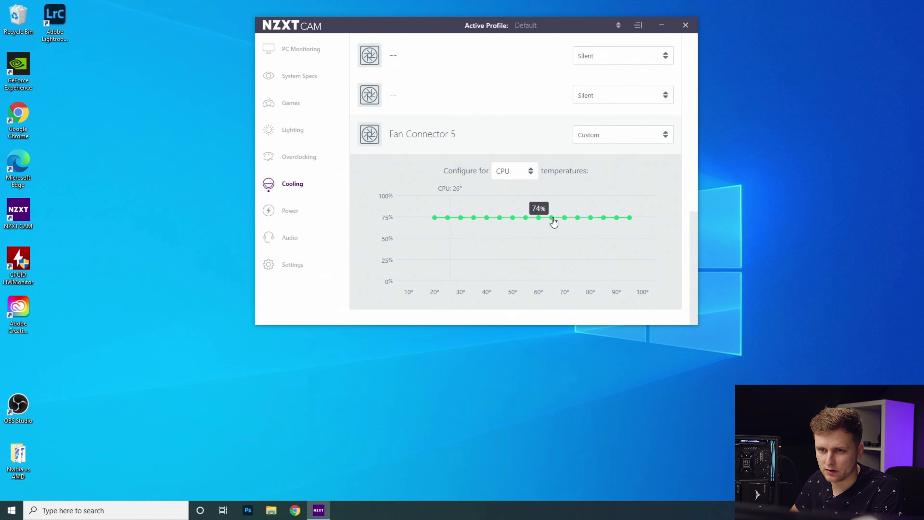
drag(538, 222, 536, 244)
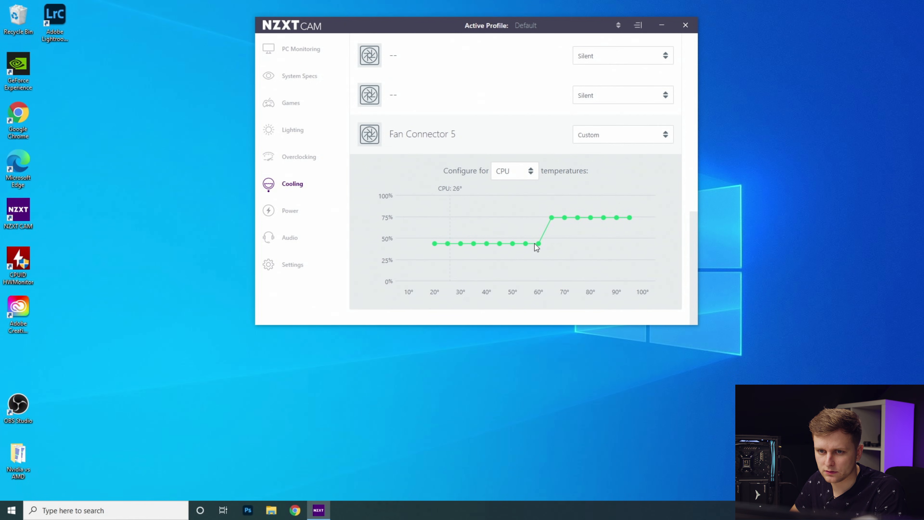
drag(435, 244, 474, 263)
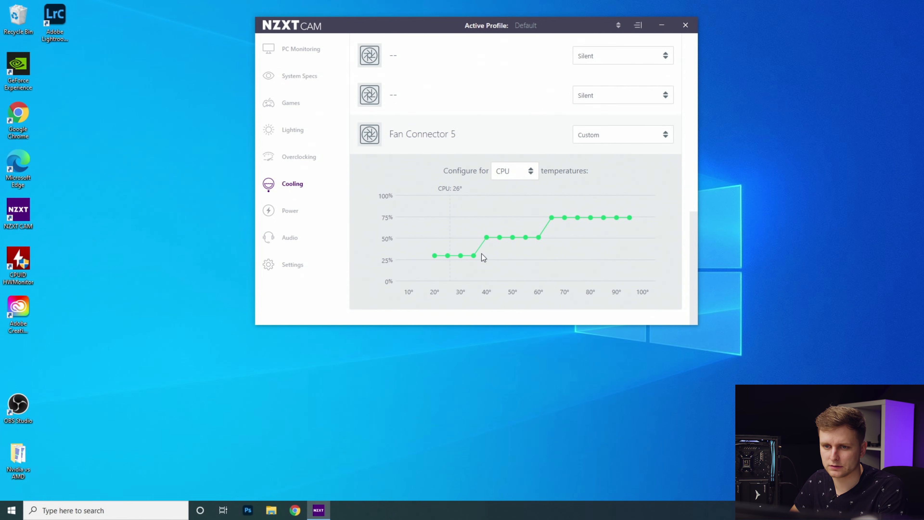
drag(460, 255, 460, 261)
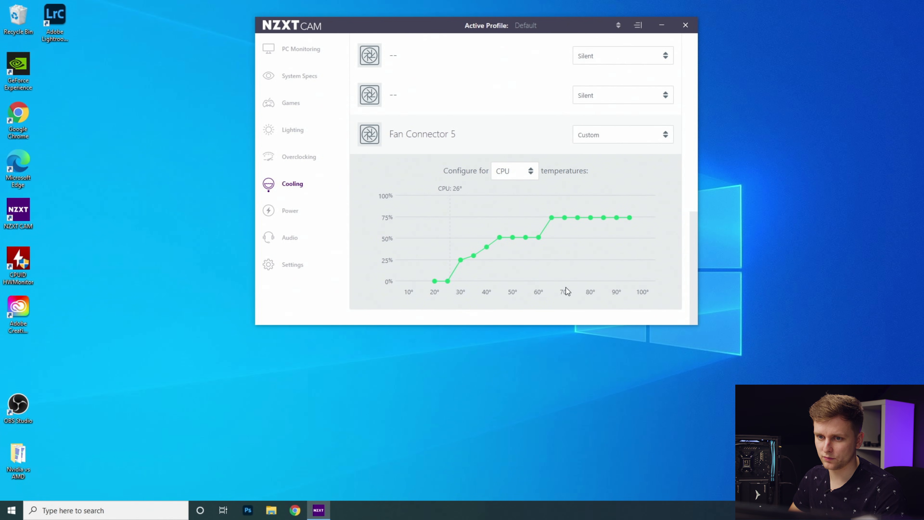
mouse_move(579, 219)
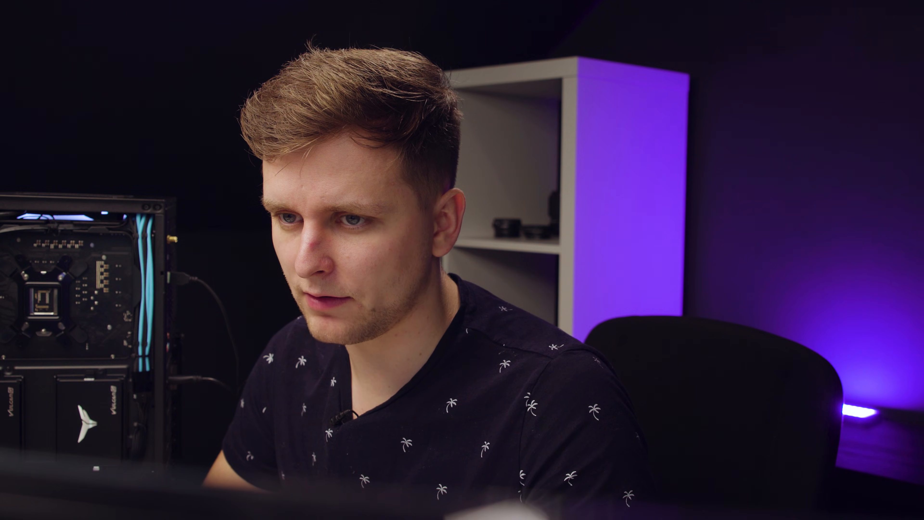
mouse_move(604, 208)
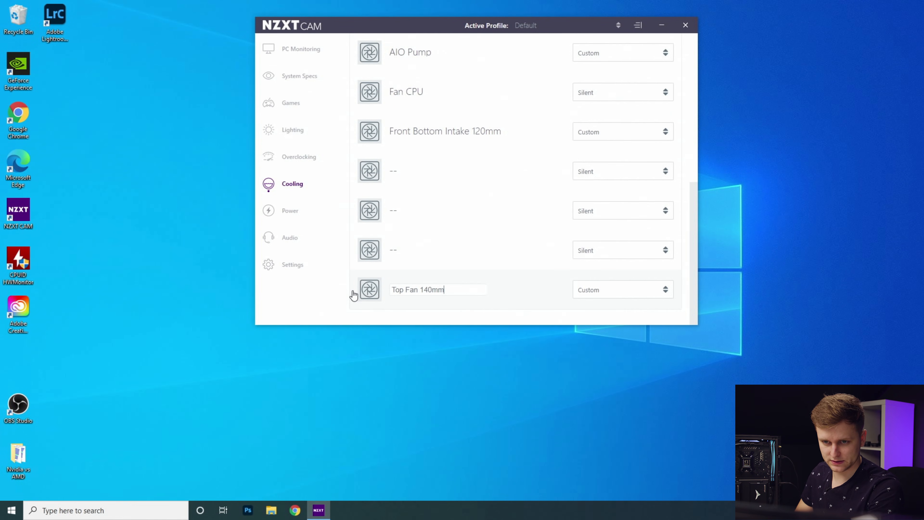
Step: Move the NZXT CAM window to the desktop's upper-right corner and open HWMonitor over Cinebench
scroll(474, 229, up, 15)
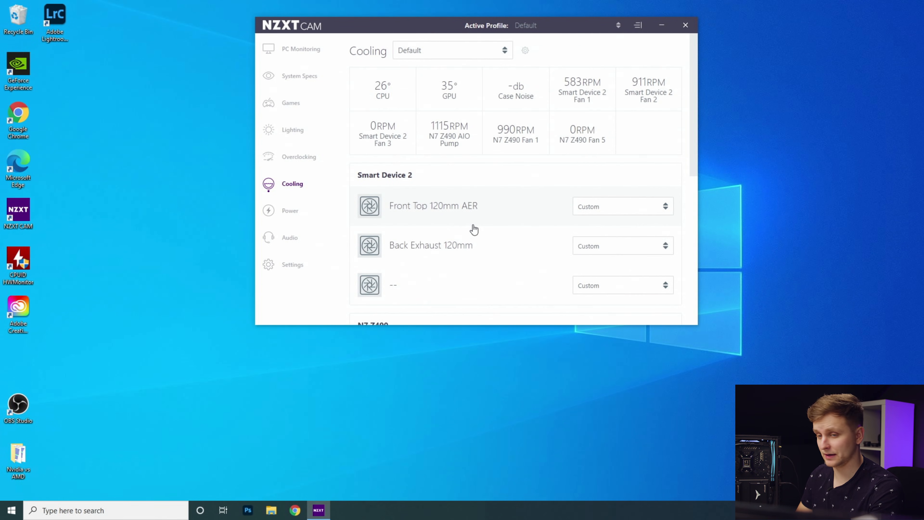
drag(442, 25, 665, 14)
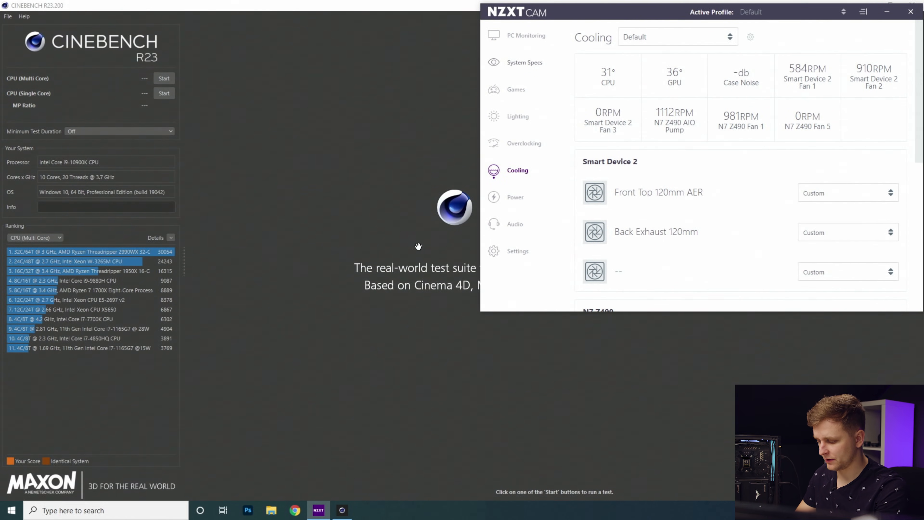
key(super)
text(hwm)
key(Return)
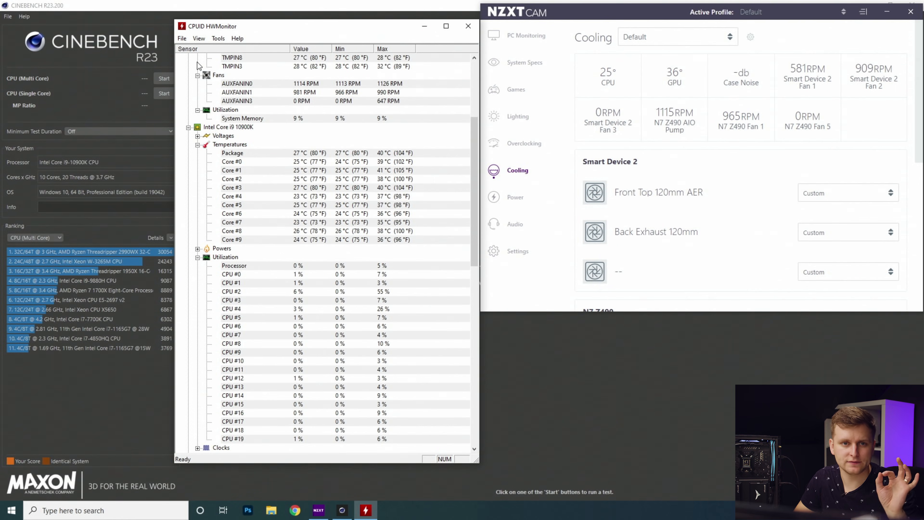
Step: Run Cinebench's multi-core test with a minimum duration of 10 minutes (Test Throttling), keeping HWMonitor and NZXT CAM in front
click(91, 66)
click(101, 131)
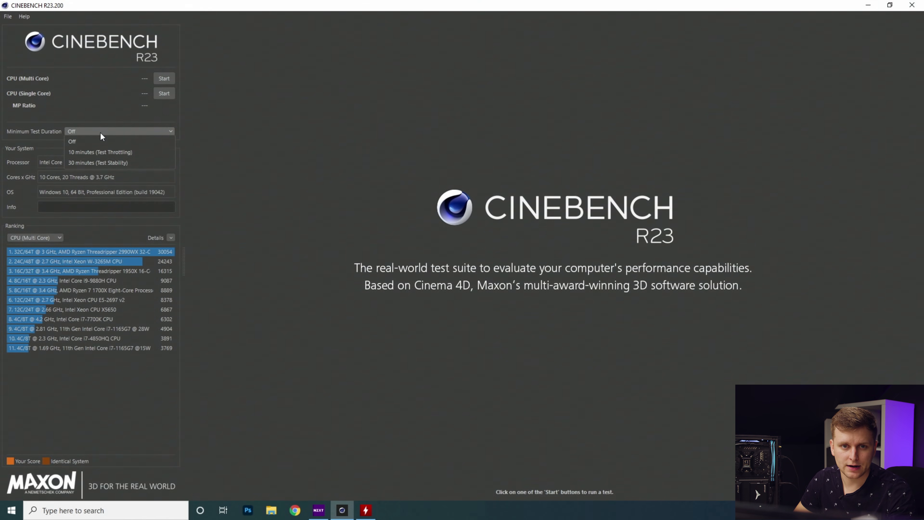
click(104, 152)
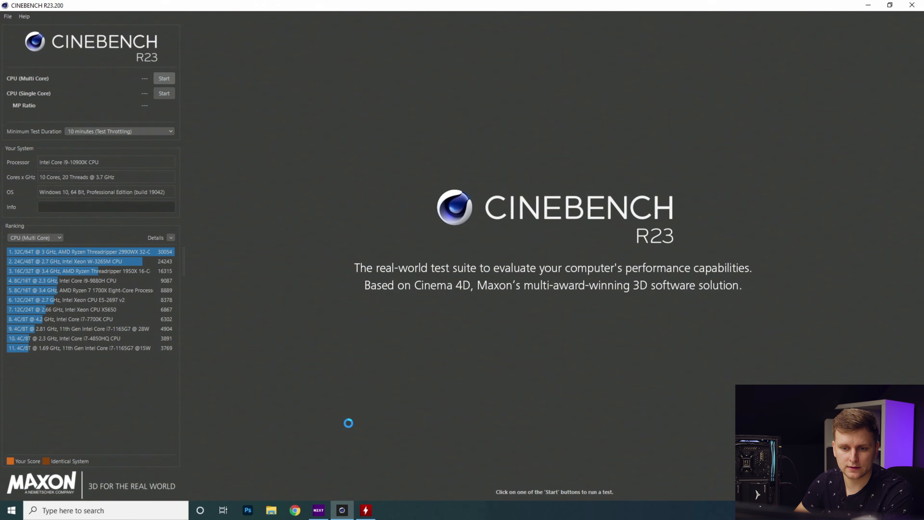
click(365, 512)
click(319, 510)
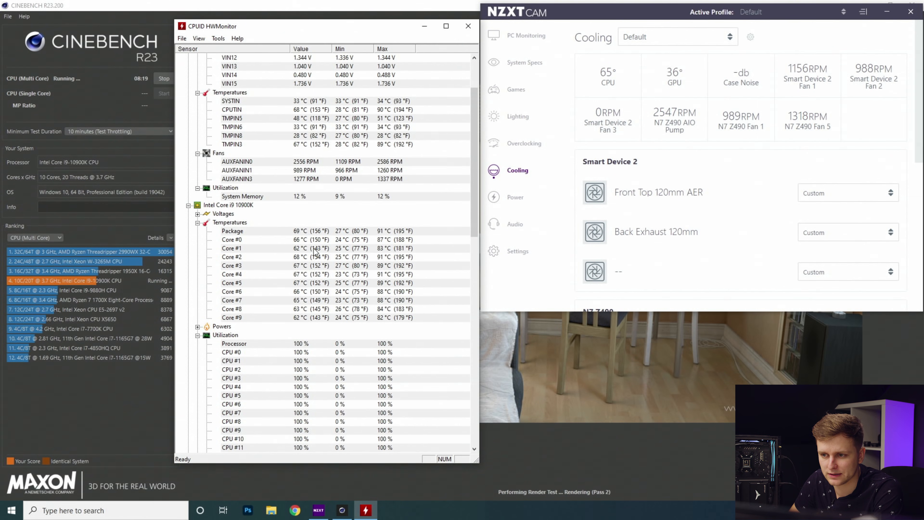
Step: Examine the processor's core temperatures, utilization and clock speeds in HWMonitor while the render test runs
scroll(313, 248, down, 1)
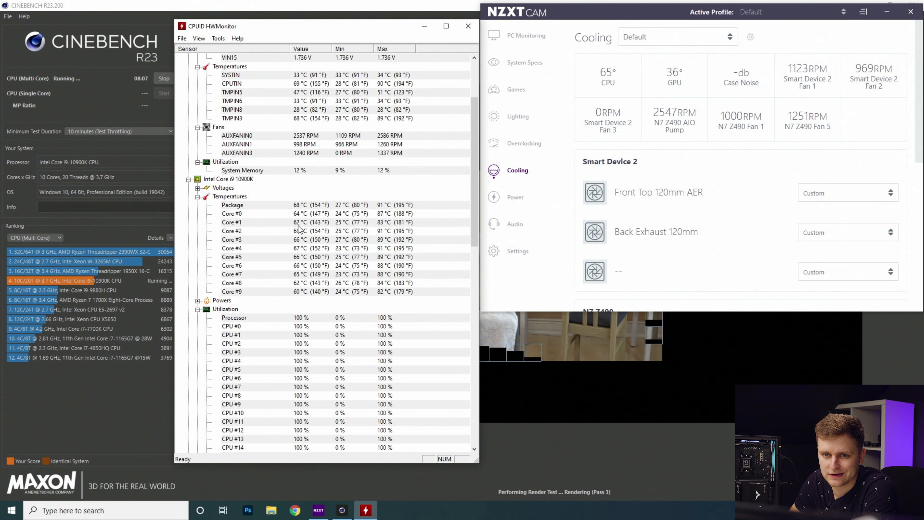
scroll(302, 236, down, 4)
scroll(298, 239, down, 2)
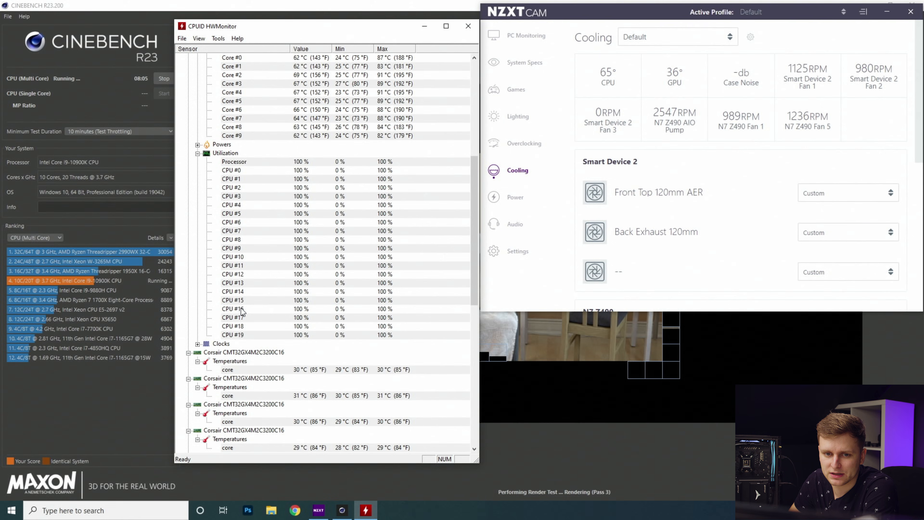
click(197, 343)
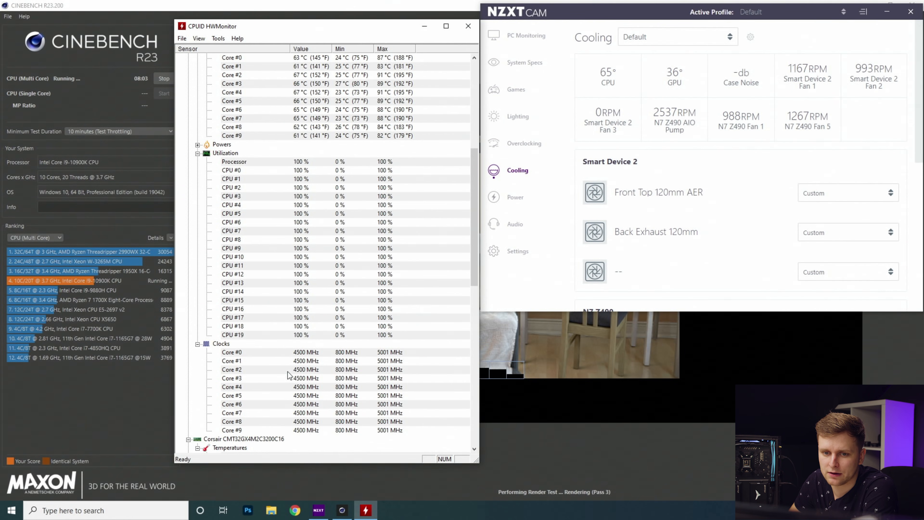
click(198, 344)
scroll(307, 266, up, 3)
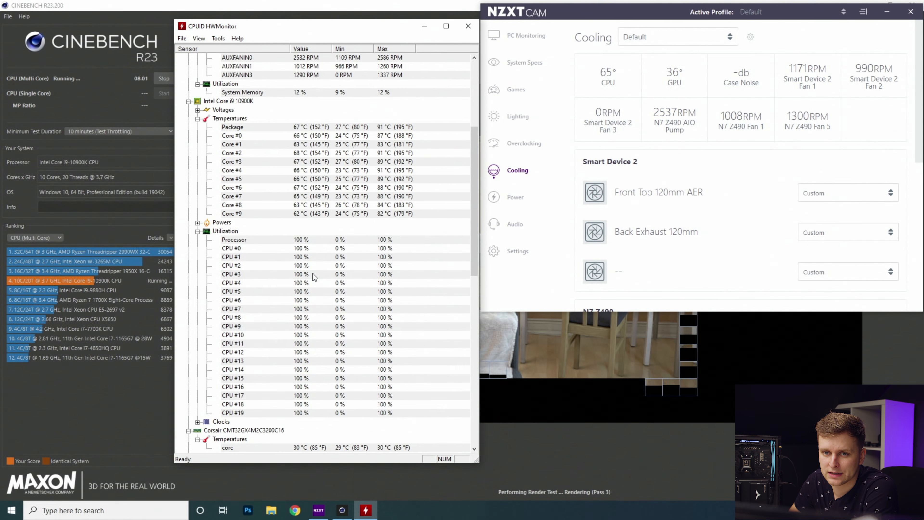
scroll(303, 257, up, 2)
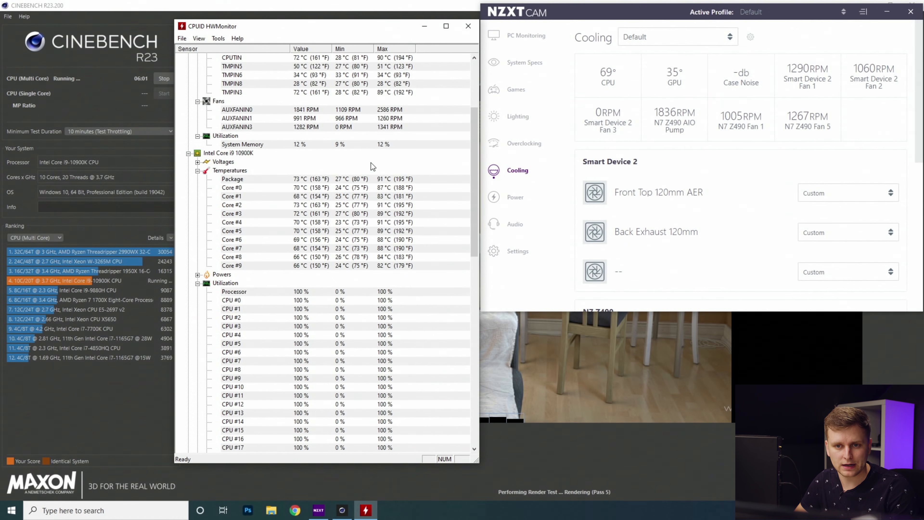
Step: Recheck the CPU core temperatures and expand the core clocks in HWMonitor as the stress test continues
click(370, 159)
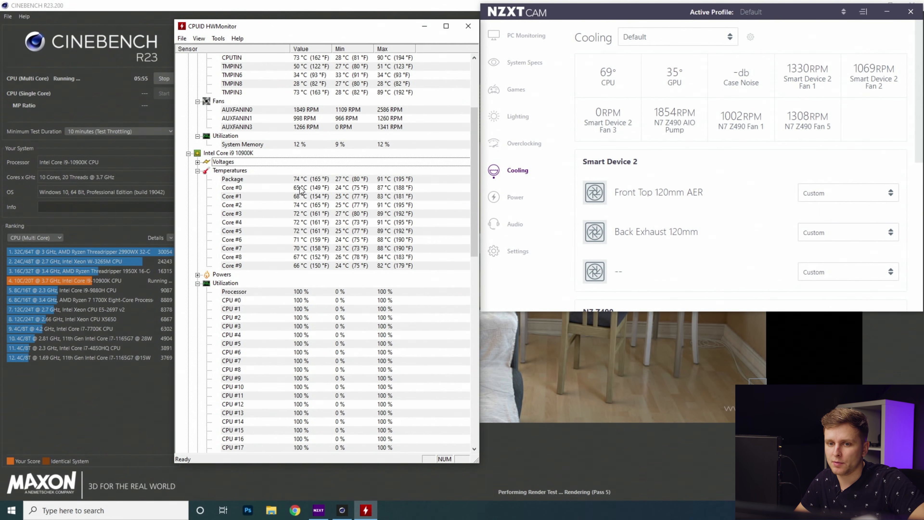
scroll(278, 293, down, 5)
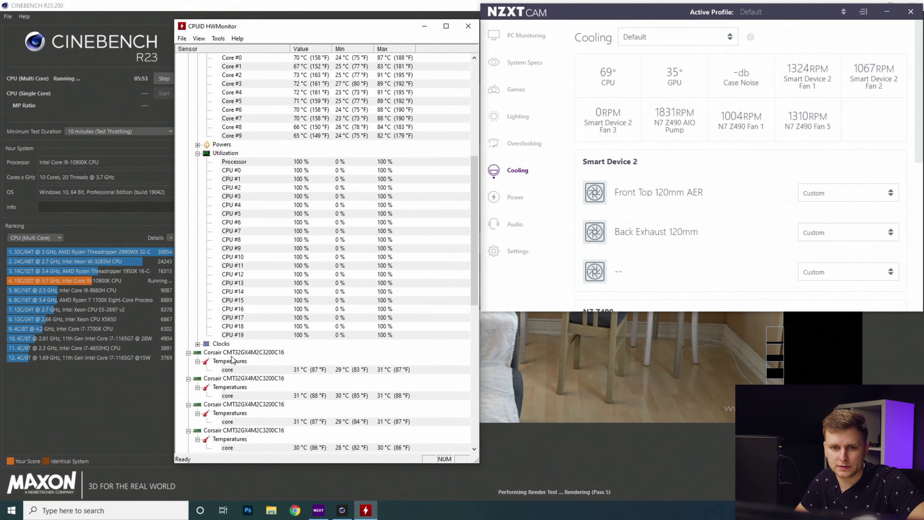
click(198, 344)
scroll(310, 417, up, 4)
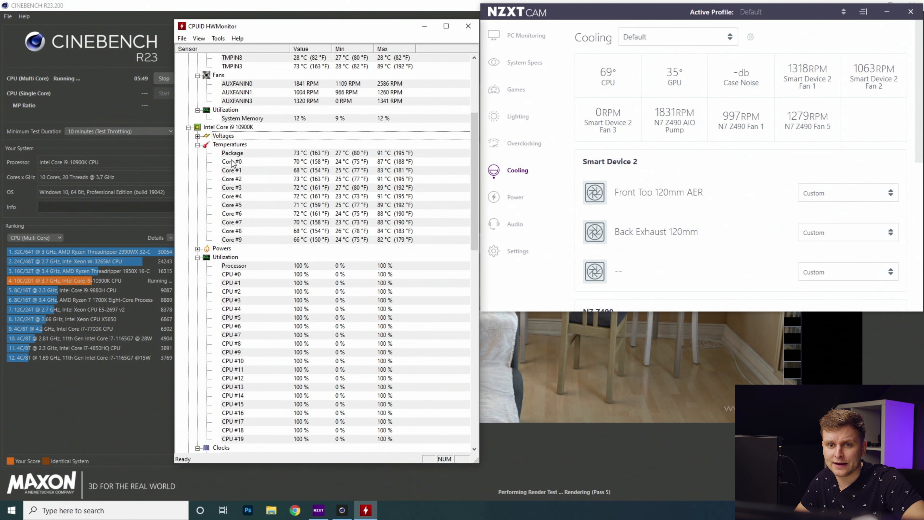